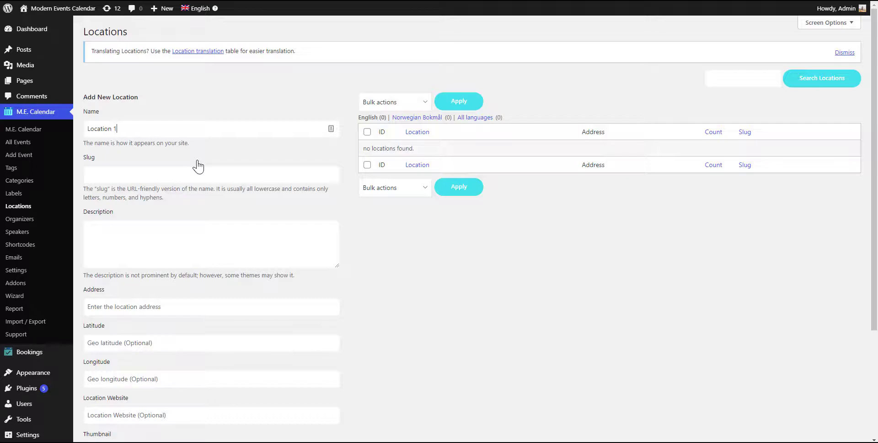
Add the English location Location 1 and start its Norwegian Bokmål translation.
{"action": "scroll", "coordinate": [195, 275], "scroll_direction": "down", "scroll_amount": 3}
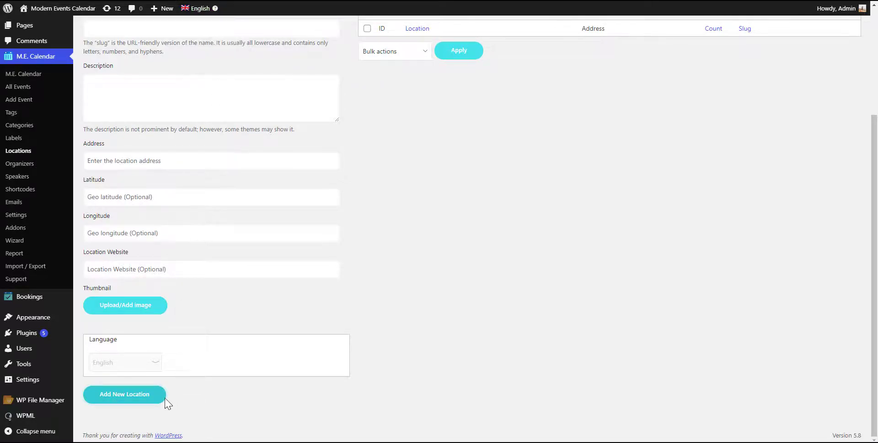
{"action": "scroll", "coordinate": [416, 261], "scroll_direction": "up", "scroll_amount": 3}
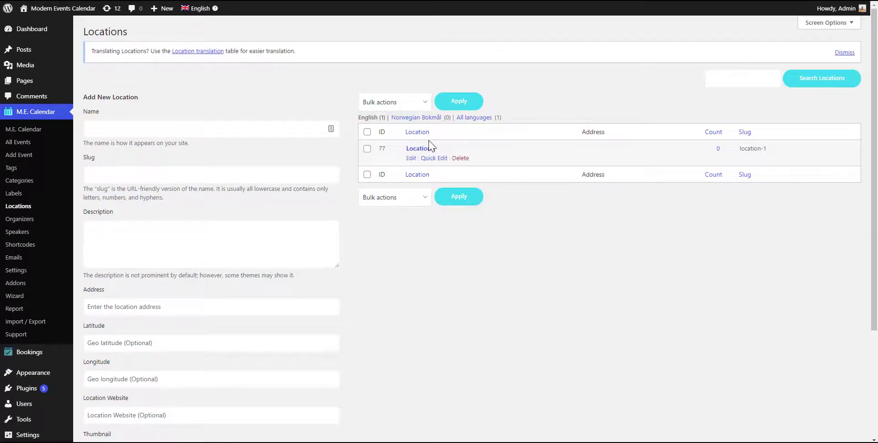
{"action": "left_click", "coordinate": [411, 158]}
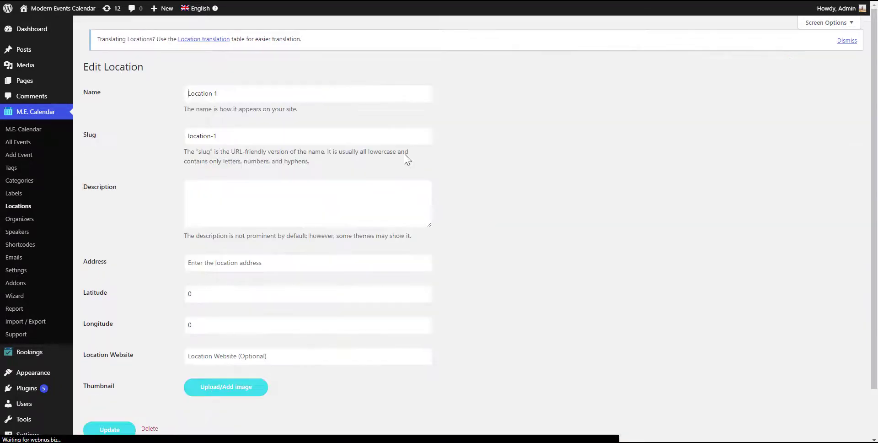
{"action": "scroll", "coordinate": [191, 211], "scroll_direction": "down", "scroll_amount": 3}
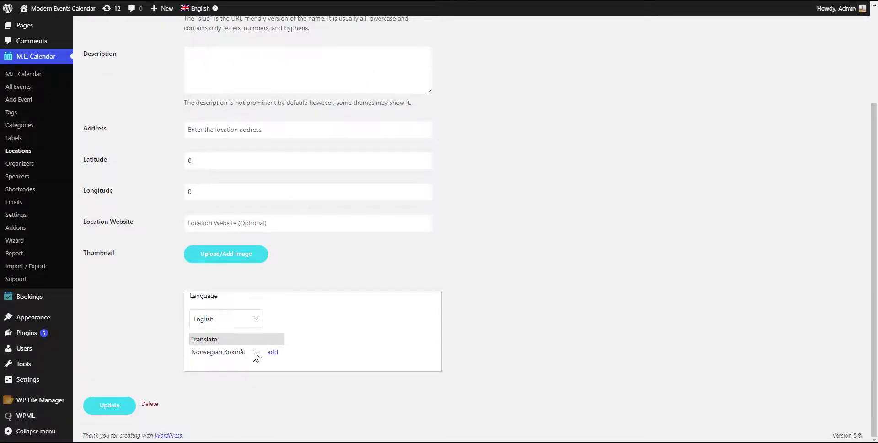
{"action": "left_click", "coordinate": [273, 352]}
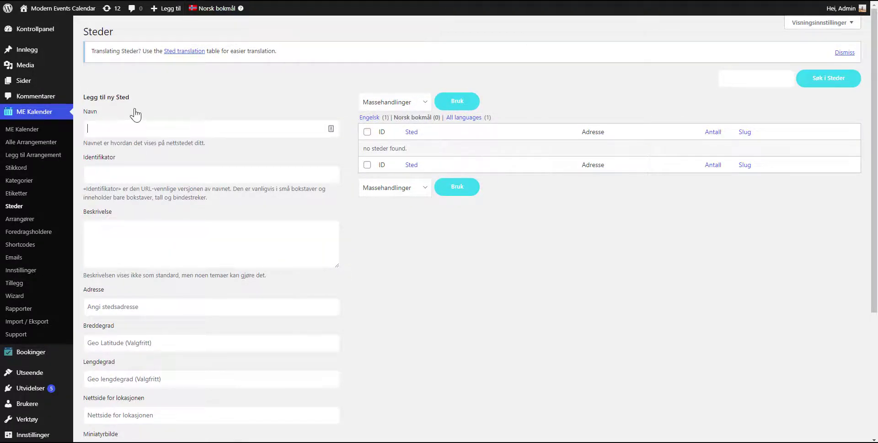
Add the Norwegian Bokmål translation of Location 1 under the name Sted 1.
{"action": "left_click", "coordinate": [138, 135]}
{"action": "scroll", "coordinate": [243, 137], "scroll_direction": "down", "scroll_amount": 4}
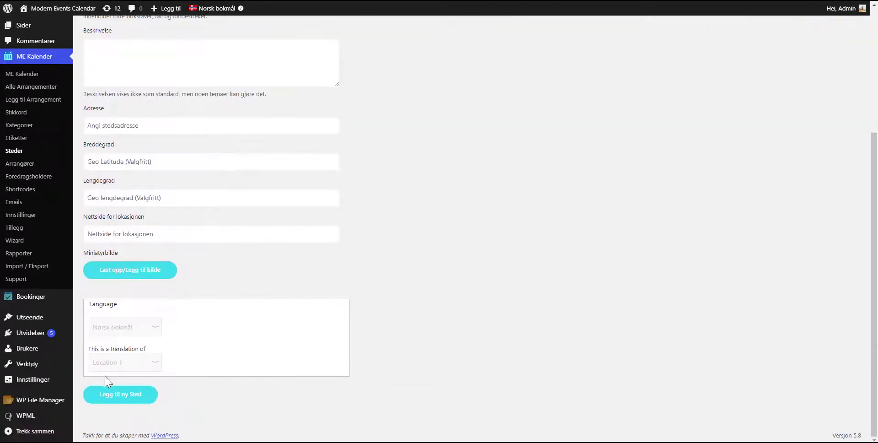
{"action": "left_click", "coordinate": [134, 394]}
{"action": "scroll", "coordinate": [496, 211], "scroll_direction": "up", "scroll_amount": 5}
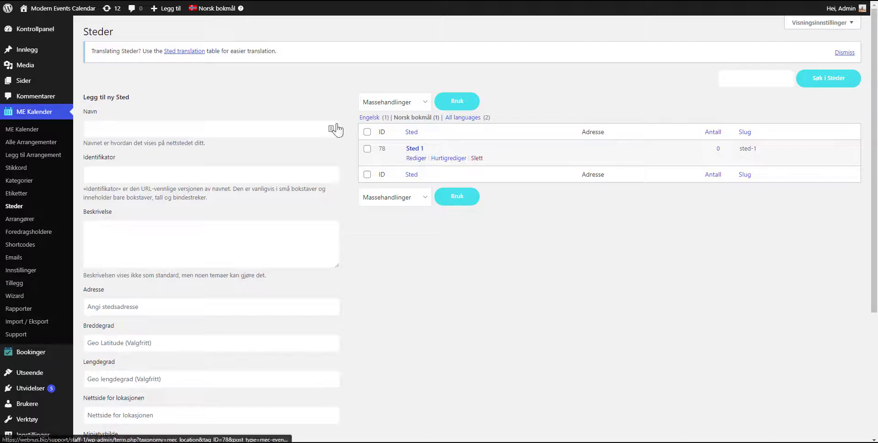
Go to the organizers in English and add a new organizer named Organizer 1.
{"action": "mouse_move", "coordinate": [203, 9]}
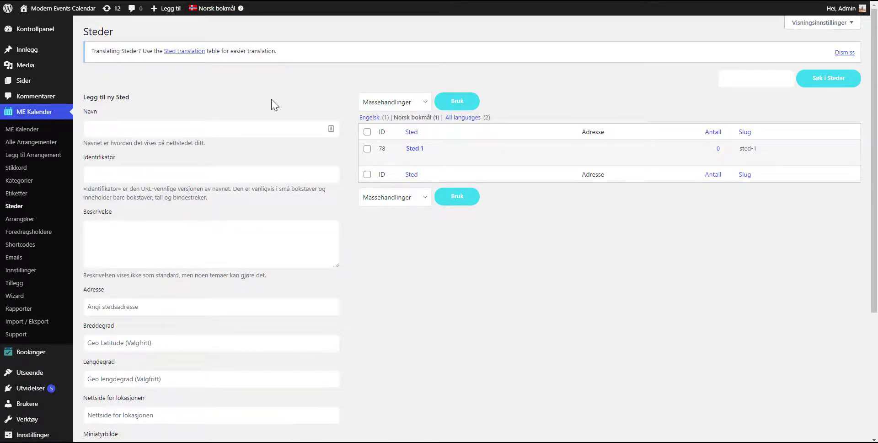
{"action": "left_click", "coordinate": [23, 219]}
{"action": "mouse_move", "coordinate": [200, 10]}
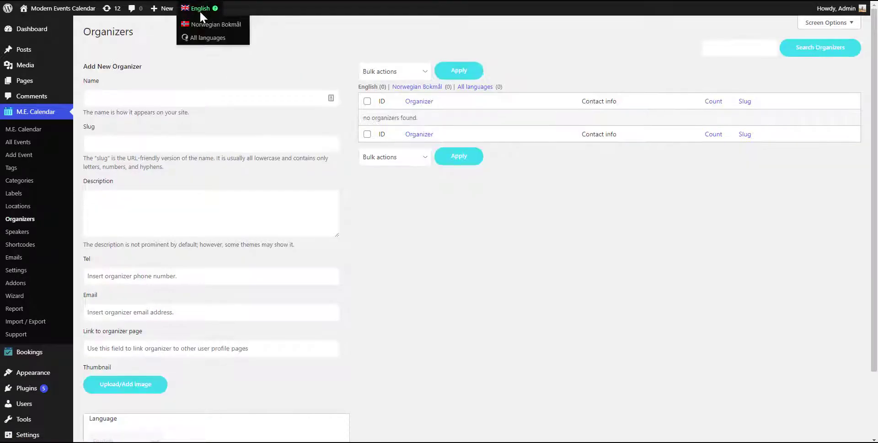
{"action": "left_click_drag", "start_coordinate": [112, 68], "coordinate": [149, 66]}
{"action": "key", "text": "ctrl+c"}
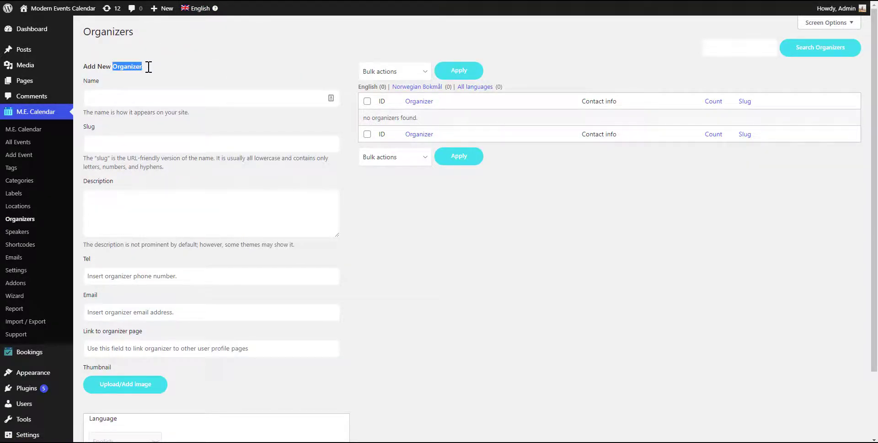
{"action": "left_click", "coordinate": [141, 101]}
{"action": "key", "text": "ctrl+v"}
{"action": "scroll", "coordinate": [143, 279], "scroll_direction": "down", "scroll_amount": 2}
{"action": "left_click", "coordinate": [125, 395]}
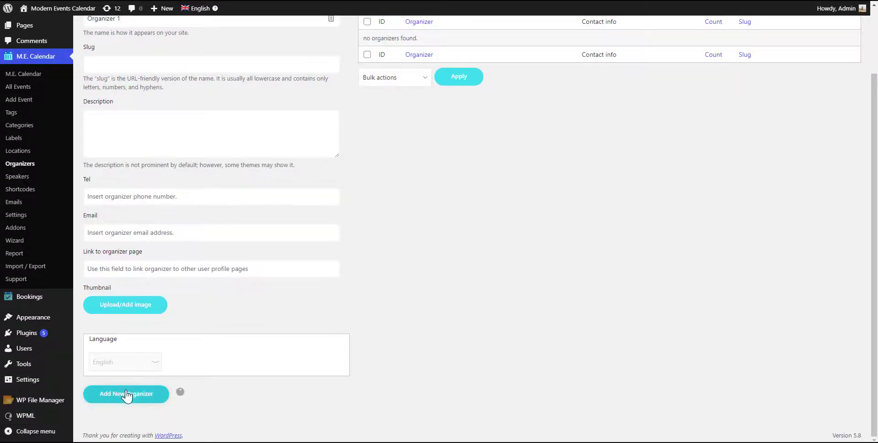
Open Organizer 1 for editing and start its Norwegian Bokmål translation.
{"action": "scroll", "coordinate": [304, 319], "scroll_direction": "up", "scroll_amount": 2}
{"action": "left_click", "coordinate": [410, 128]}
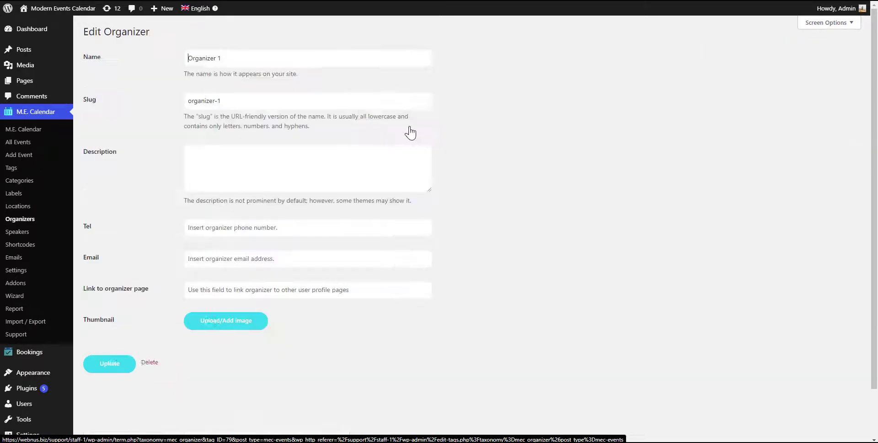
{"action": "mouse_move", "coordinate": [201, 9]}
{"action": "scroll", "coordinate": [235, 218], "scroll_direction": "down", "scroll_amount": 2}
{"action": "left_click", "coordinate": [272, 352]}
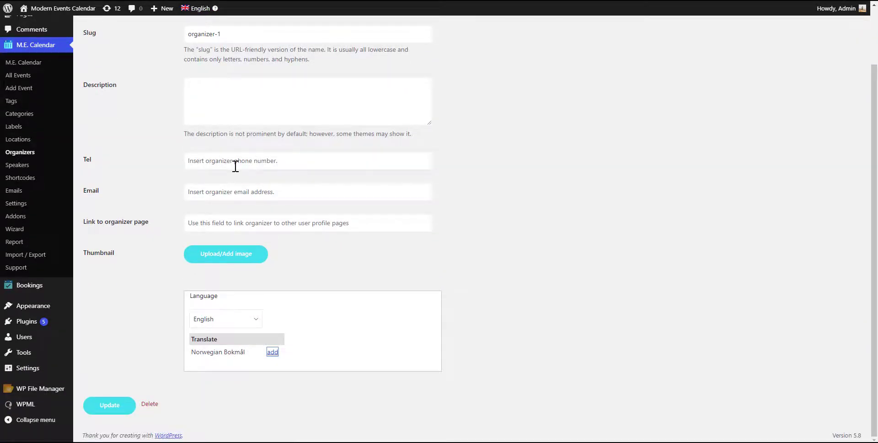
Add the Norwegian Bokmål translation of the organizer under the name Arrangør 1.
{"action": "left_click_drag", "start_coordinate": [133, 67], "coordinate": [157, 68]}
{"action": "key", "text": "ctrl+c"}
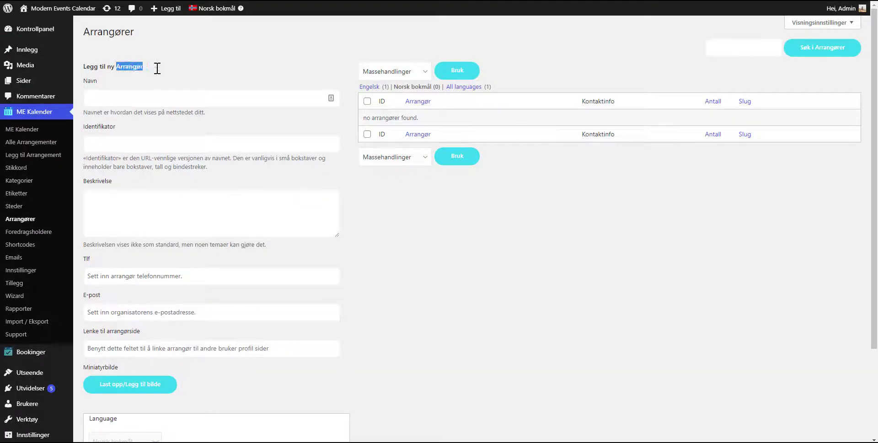
{"action": "left_click", "coordinate": [163, 95]}
{"action": "key", "text": "ctrl+v"}
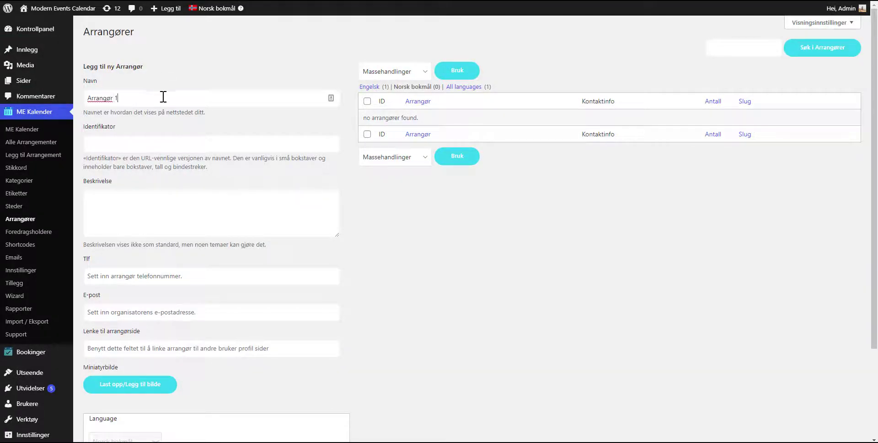
{"action": "scroll", "coordinate": [173, 273], "scroll_direction": "down", "scroll_amount": 3}
{"action": "left_click", "coordinate": [123, 395]}
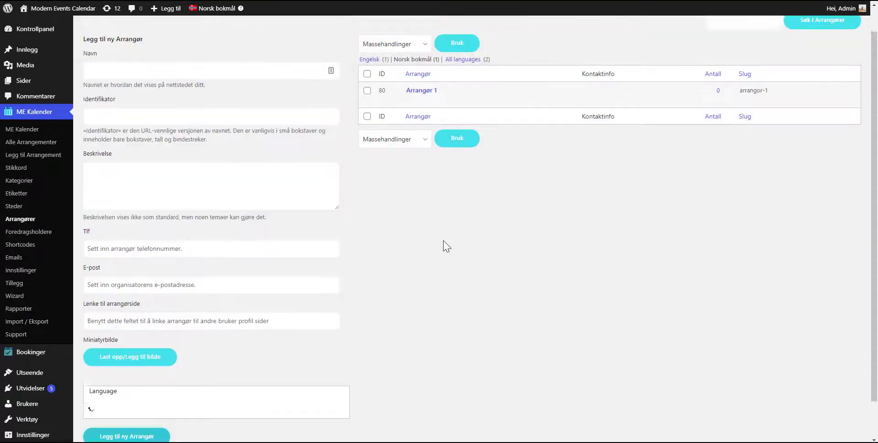
{"action": "scroll", "coordinate": [288, 297], "scroll_direction": "up", "scroll_amount": 2}
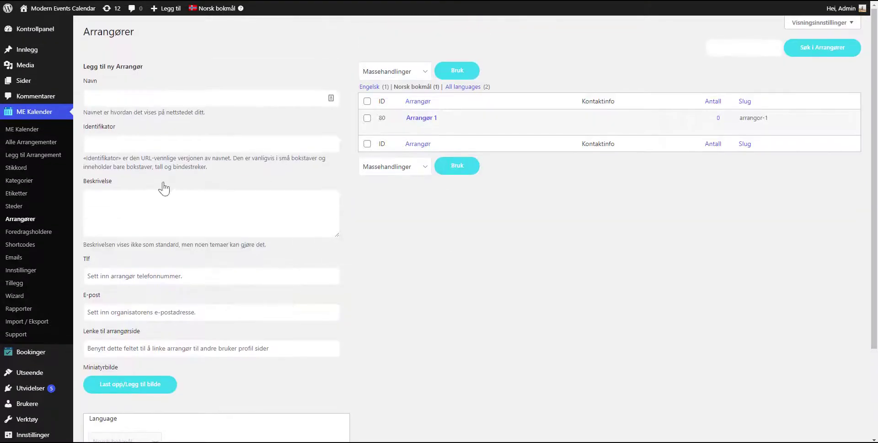
Switch back to English and start a new event titled "Event #1 (EN)" with the body text "description".
{"action": "left_click", "coordinate": [370, 86]}
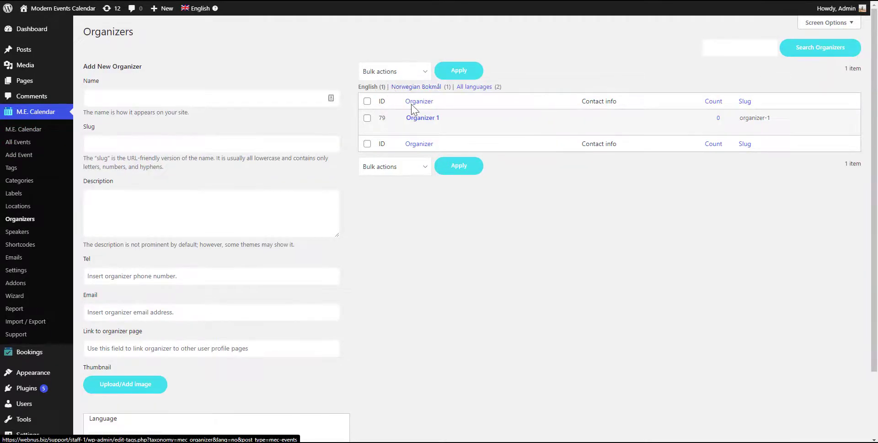
{"action": "left_click", "coordinate": [21, 155]}
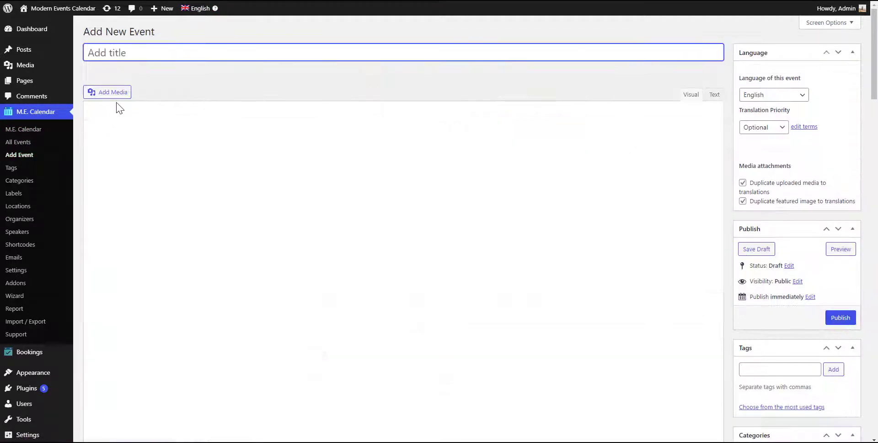
{"action": "type", "text": "Event #1 (EN"}
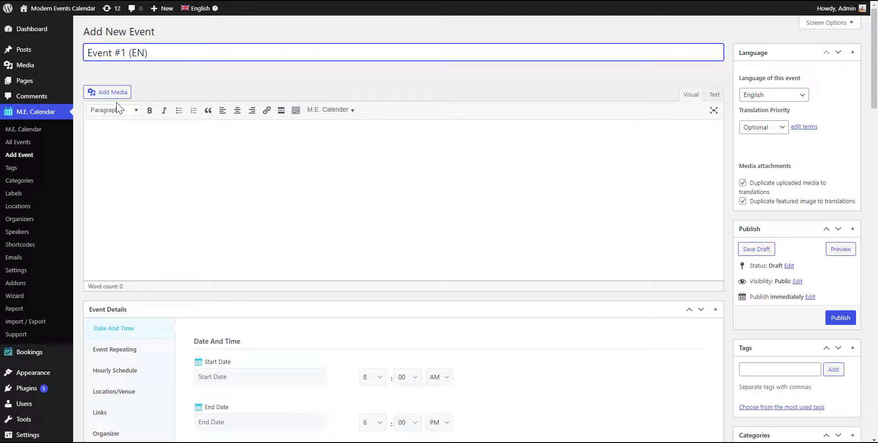
{"action": "left_click", "coordinate": [141, 147]}
{"action": "type", "text": "desc"}
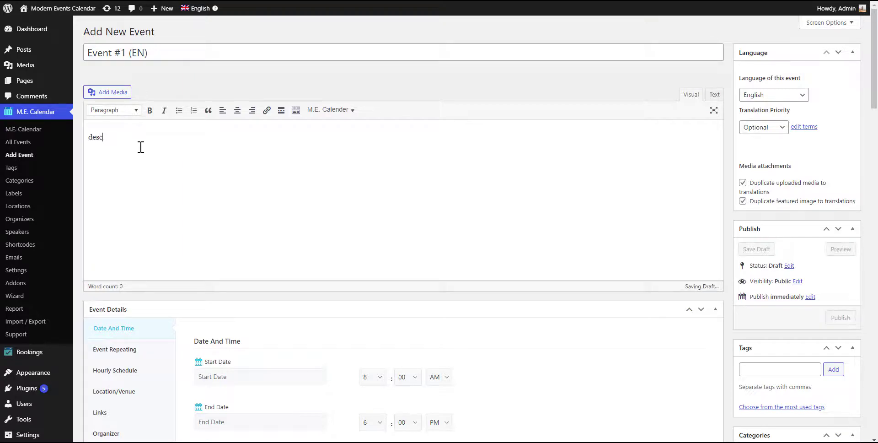
{"action": "type", "text": "ription"}
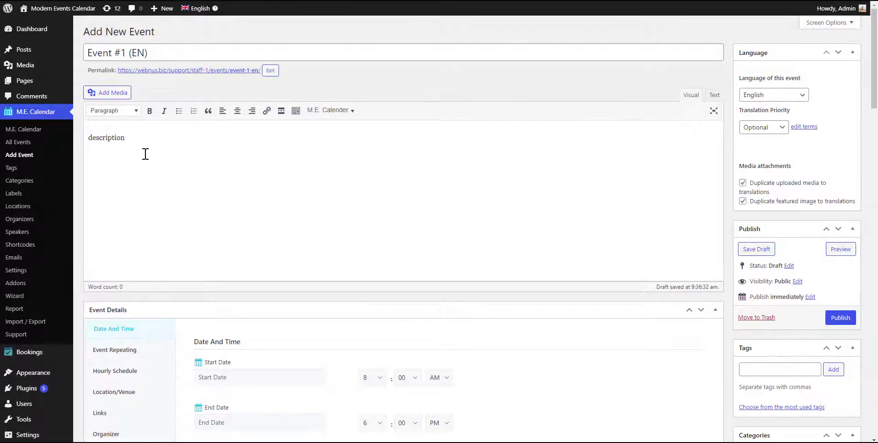
Schedule the event on 2021-08-26, starting at 10:00 AM and ending at 2:00 PM the same day.
{"action": "scroll", "coordinate": [304, 218], "scroll_direction": "down", "scroll_amount": 5}
{"action": "left_click", "coordinate": [234, 146]}
{"action": "left_click", "coordinate": [256, 263]}
{"action": "left_click", "coordinate": [270, 193]}
{"action": "left_click", "coordinate": [254, 307]}
{"action": "left_click", "coordinate": [377, 147]}
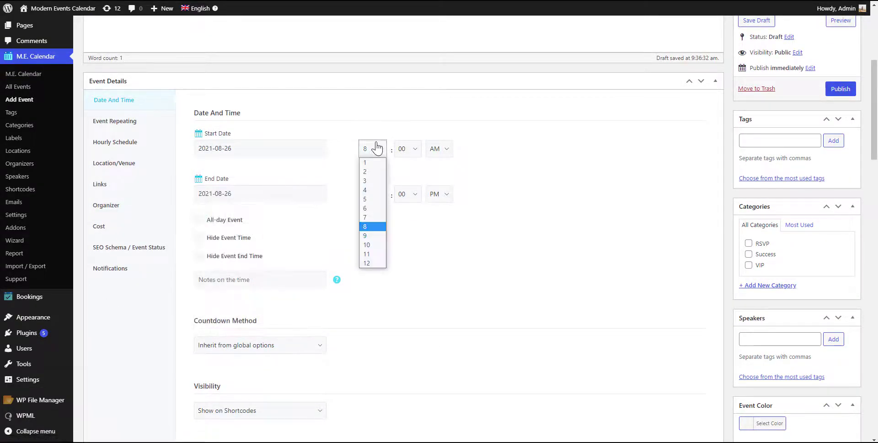
{"action": "left_click", "coordinate": [368, 245]}
{"action": "left_click", "coordinate": [372, 194]}
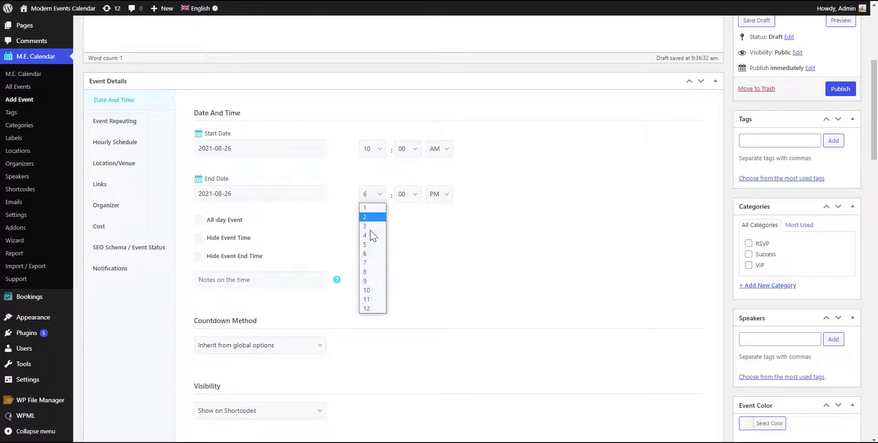
{"action": "left_click", "coordinate": [369, 220]}
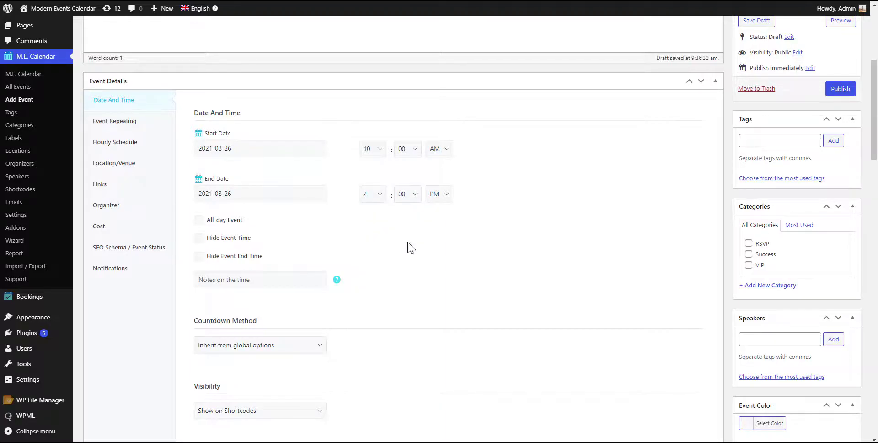
Set the event's main location to Location 1.
{"action": "scroll", "coordinate": [316, 233], "scroll_direction": "down", "scroll_amount": 1}
{"action": "scroll", "coordinate": [125, 233], "scroll_direction": "up", "scroll_amount": 3}
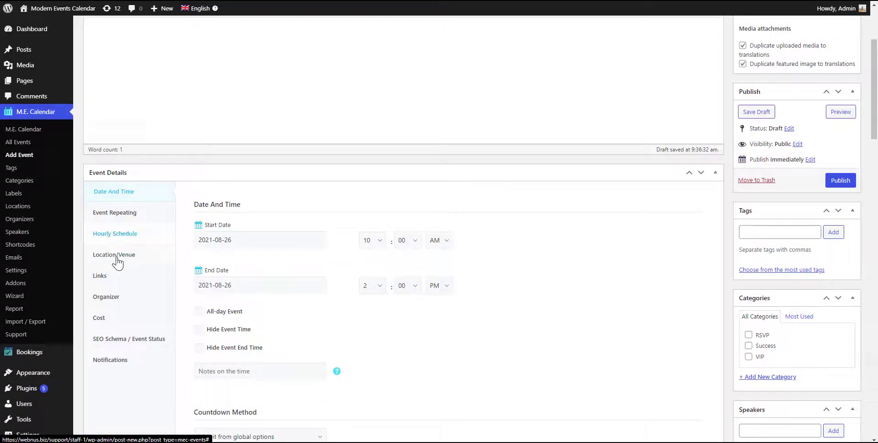
{"action": "left_click", "coordinate": [115, 256]}
{"action": "left_click", "coordinate": [221, 229]}
{"action": "left_click", "coordinate": [221, 300]}
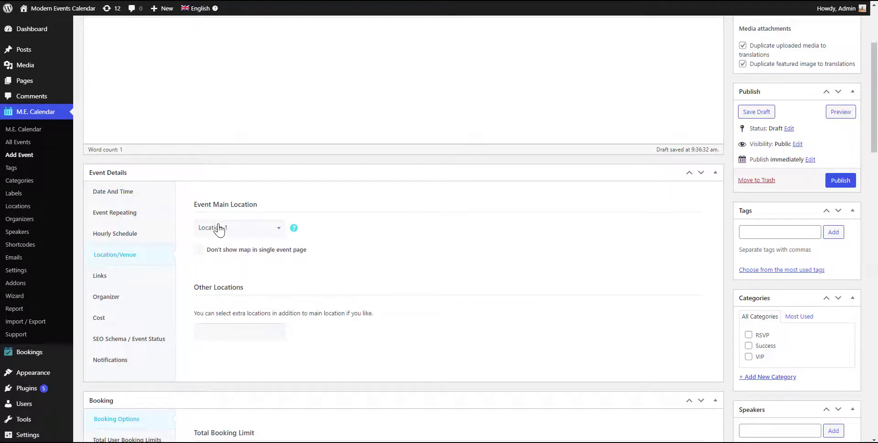
Set the event's main organizer to Organizer 1.
{"action": "left_click", "coordinate": [145, 296]}
{"action": "left_click", "coordinate": [232, 234]}
{"action": "left_click", "coordinate": [229, 301]}
{"action": "left_click", "coordinate": [298, 314]}
{"action": "scroll", "coordinate": [274, 320], "scroll_direction": "down", "scroll_amount": 2}
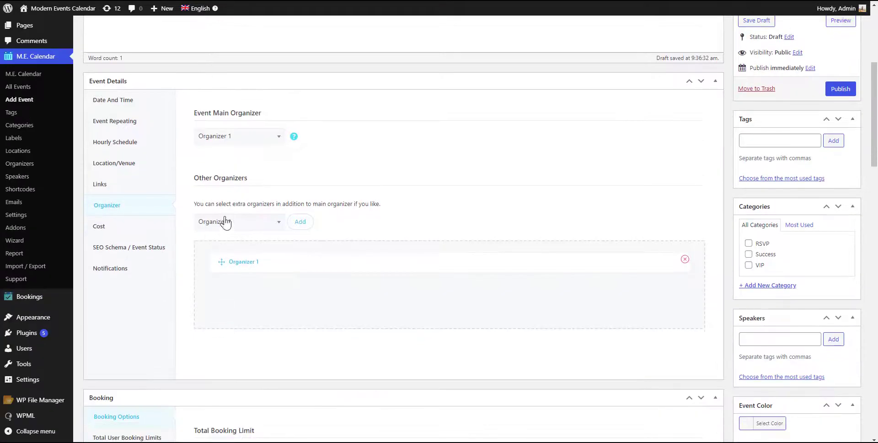
{"action": "left_click", "coordinate": [685, 260]}
Set the media library image 13-1.jpg, showing people talking around a laptop, as the event's featured image.
{"action": "scroll", "coordinate": [352, 259], "scroll_direction": "down", "scroll_amount": 10}
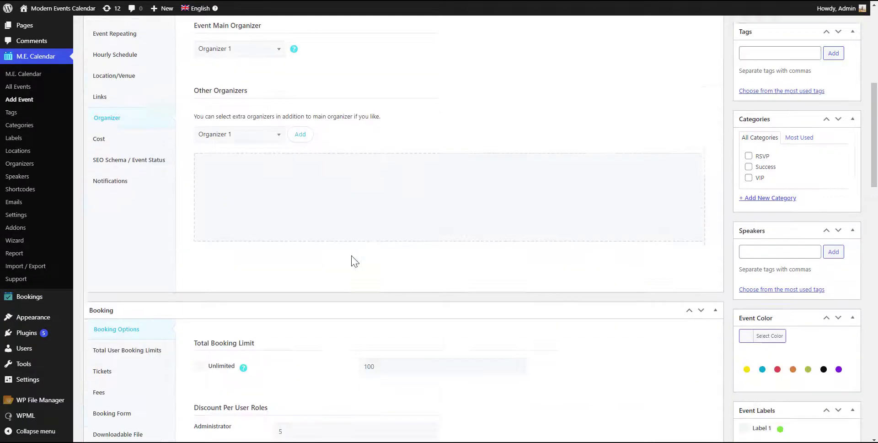
{"action": "scroll", "coordinate": [535, 290], "scroll_direction": "up", "scroll_amount": 15}
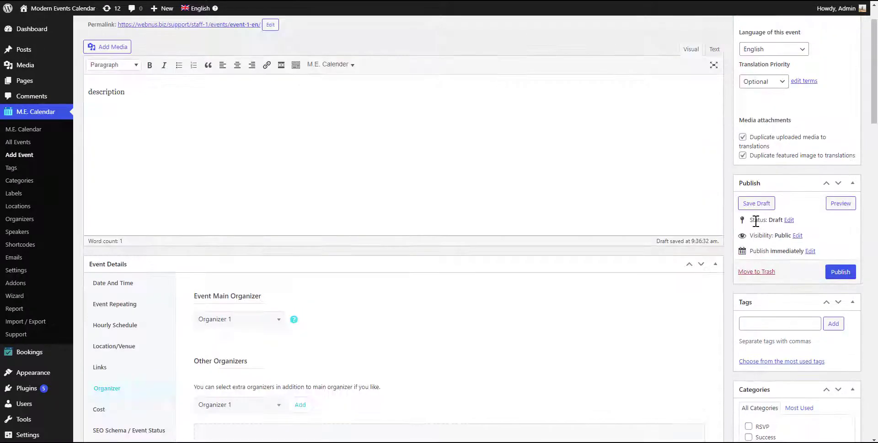
{"action": "scroll", "coordinate": [778, 361], "scroll_direction": "down", "scroll_amount": 12}
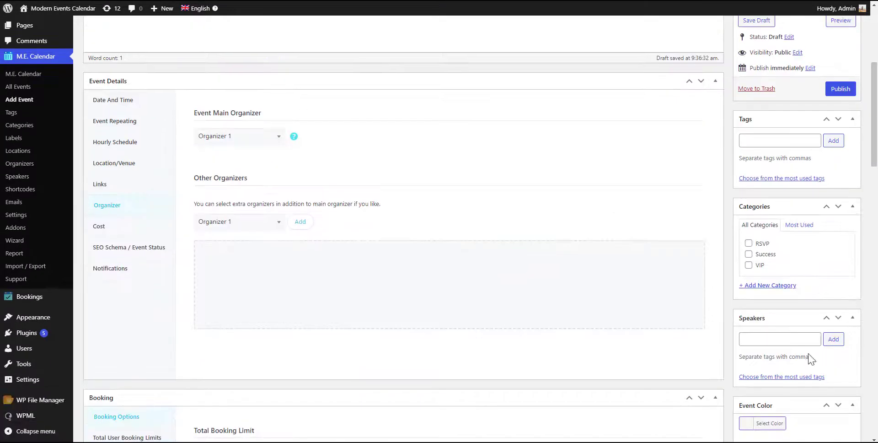
{"action": "left_click", "coordinate": [764, 241]}
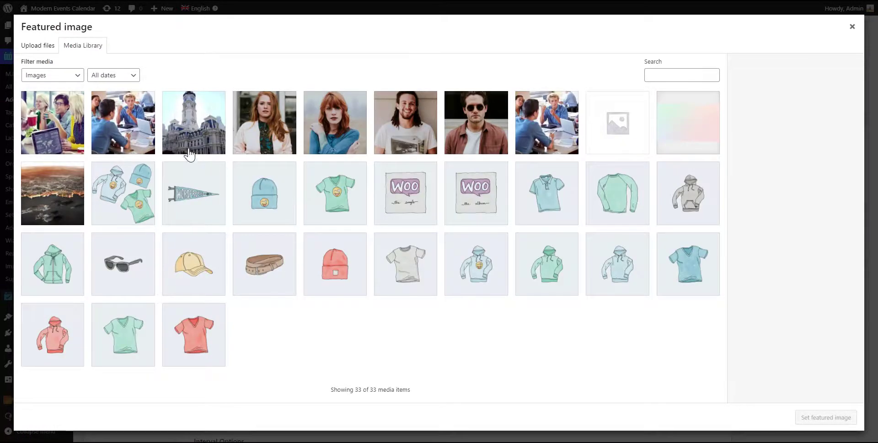
{"action": "left_click", "coordinate": [135, 120]}
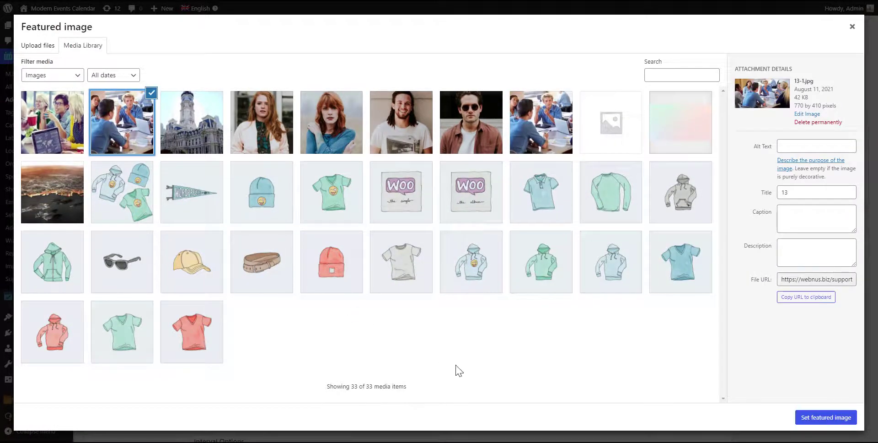
{"action": "left_click", "coordinate": [801, 417]}
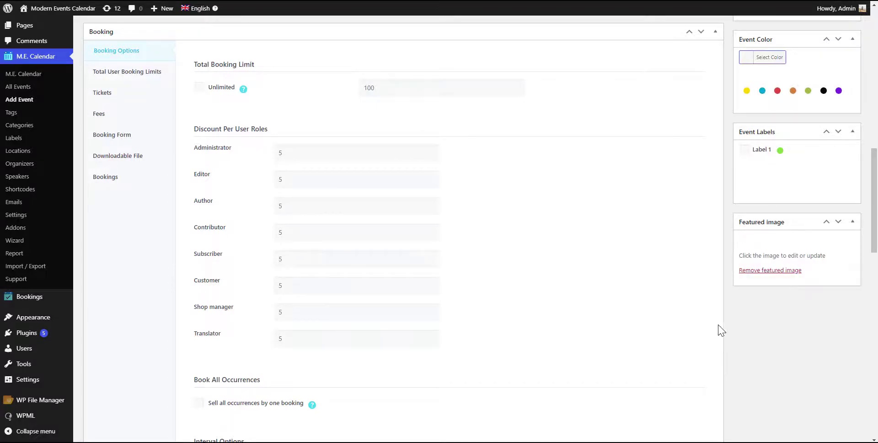
{"action": "scroll", "coordinate": [738, 308], "scroll_direction": "up", "scroll_amount": 15}
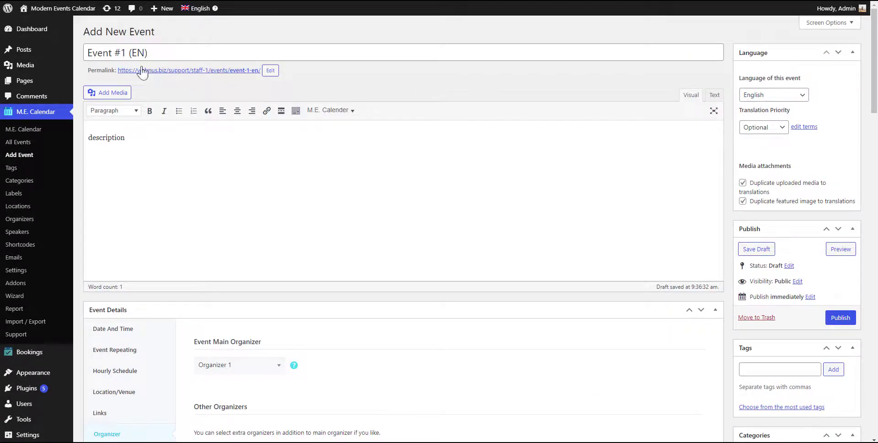
Publish Event #1 (EN) and start adding its Norwegian Bokmål translation.
{"action": "left_click", "coordinate": [840, 319]}
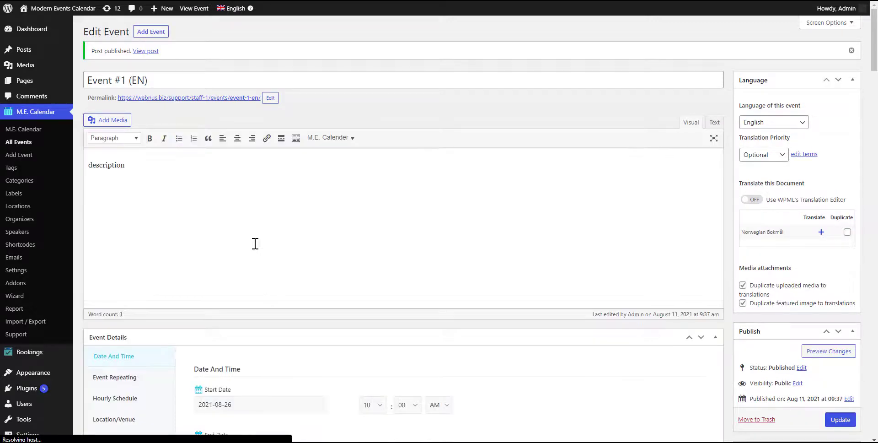
{"action": "left_click", "coordinate": [821, 233]}
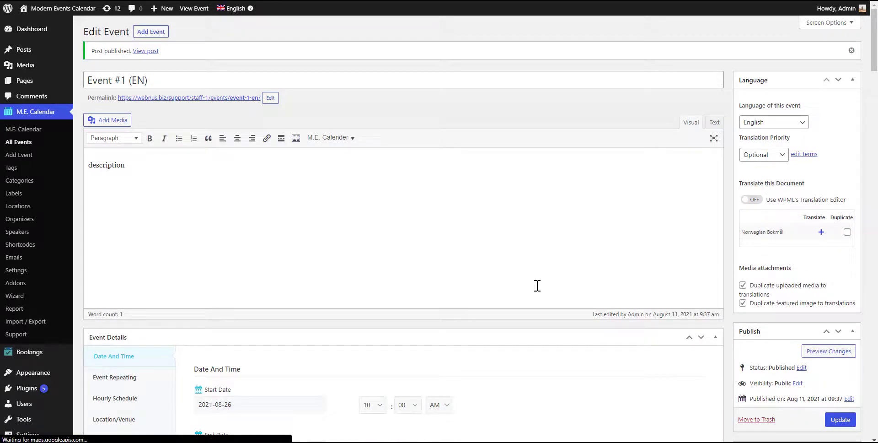
Title the Norwegian translation "Arrangement #1 (NO)".
{"action": "left_click", "coordinate": [144, 36]}
{"action": "left_click_drag", "start_coordinate": [143, 35], "coordinate": [210, 36]}
{"action": "key", "text": "ctrl+c"}
{"action": "left_click", "coordinate": [196, 53]}
{"action": "key", "text": "ctrl+v"}
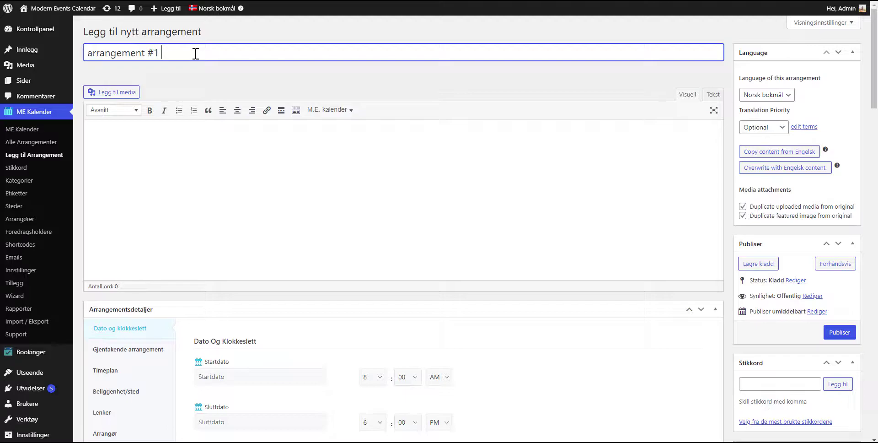
{"action": "key", "text": "Delete"}
{"action": "type", "text": "A"}
Schedule the Norwegian event on 2021-08-26, starting at 10:00 AM and ending at 2:00 PM the same day.
{"action": "scroll", "coordinate": [201, 151], "scroll_direction": "down", "scroll_amount": 4}
{"action": "left_click", "coordinate": [208, 193]}
{"action": "left_click", "coordinate": [254, 307]}
{"action": "left_click", "coordinate": [261, 239]}
{"action": "left_click", "coordinate": [254, 352]}
{"action": "left_click", "coordinate": [373, 194]}
{"action": "left_click", "coordinate": [368, 290]}
{"action": "left_click", "coordinate": [372, 239]}
{"action": "left_click", "coordinate": [368, 262]}
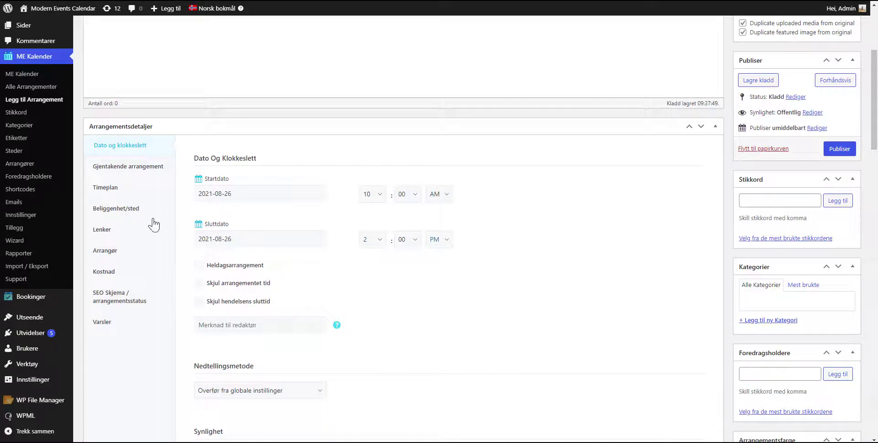
Set the Norwegian event's main location to Sted 1.
{"action": "left_click", "coordinate": [122, 234]}
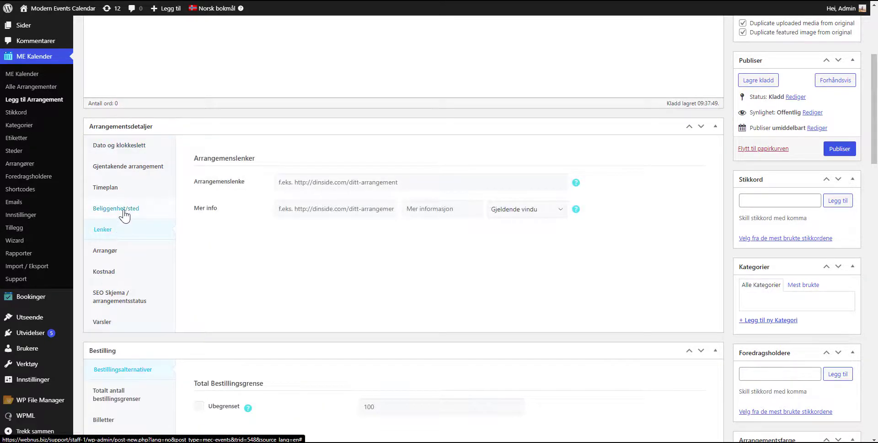
{"action": "left_click", "coordinate": [118, 210]}
{"action": "left_click", "coordinate": [221, 185]}
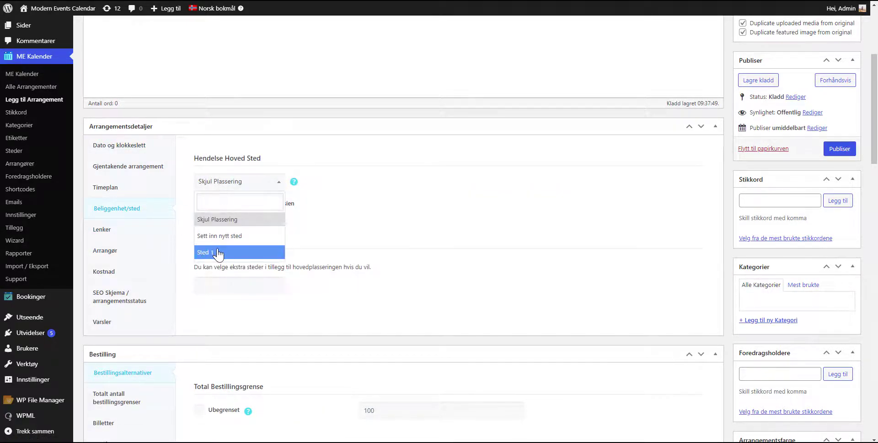
{"action": "left_click", "coordinate": [206, 252]}
Set the Norwegian event's main organizer to Arrangør 1.
{"action": "left_click", "coordinate": [117, 251]}
{"action": "left_click", "coordinate": [215, 186]}
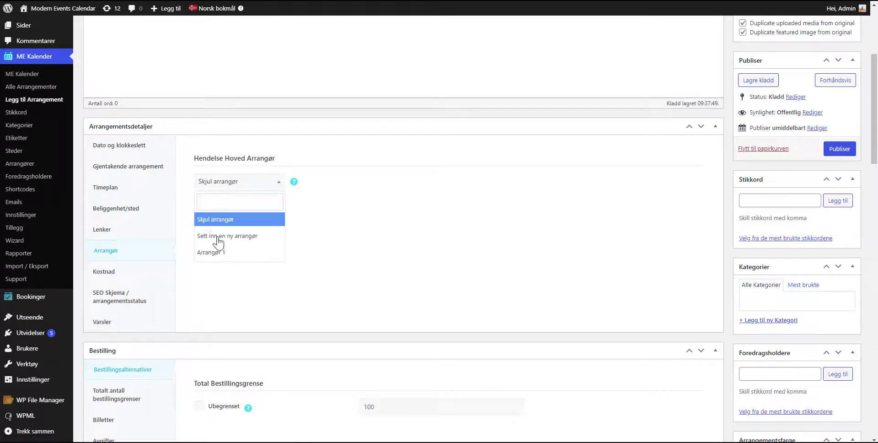
{"action": "left_click", "coordinate": [219, 253]}
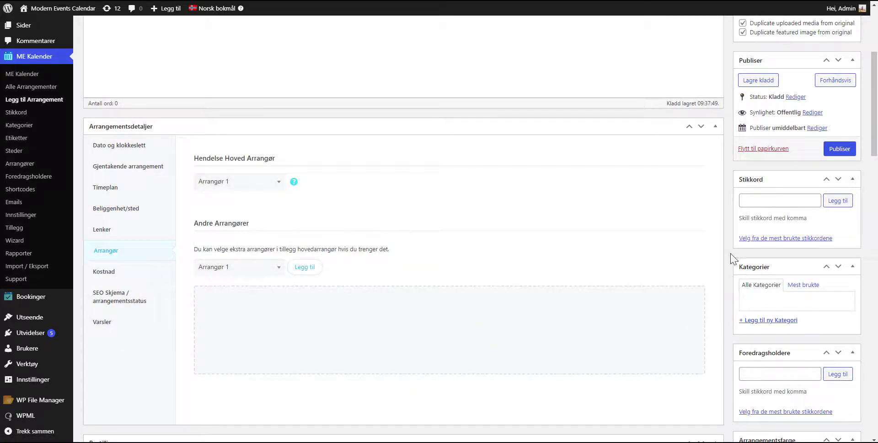
Set the media library image of smiling people with a red cup and a world-map laptop as the Norwegian event's featured image.
{"action": "scroll", "coordinate": [763, 259], "scroll_direction": "down", "scroll_amount": 7}
{"action": "left_click", "coordinate": [768, 229]}
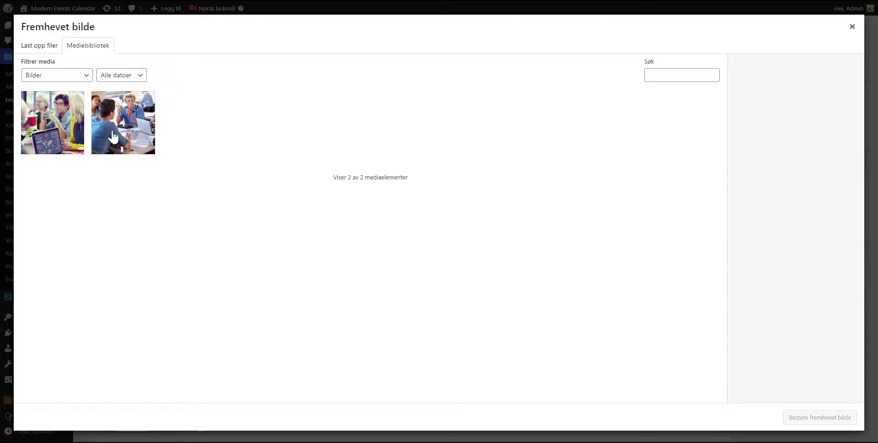
{"action": "left_click", "coordinate": [65, 136]}
{"action": "left_click", "coordinate": [810, 423]}
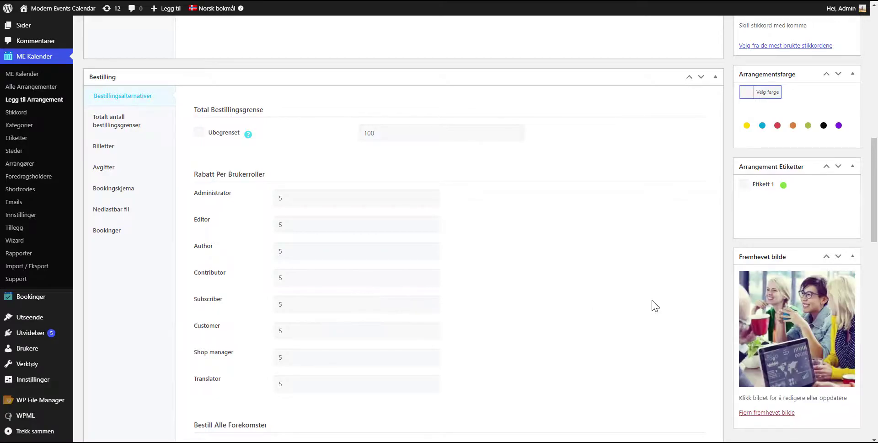
Publish the Norwegian translation of the event.
{"action": "scroll", "coordinate": [803, 172], "scroll_direction": "up", "scroll_amount": 10}
{"action": "left_click", "coordinate": [831, 152]}
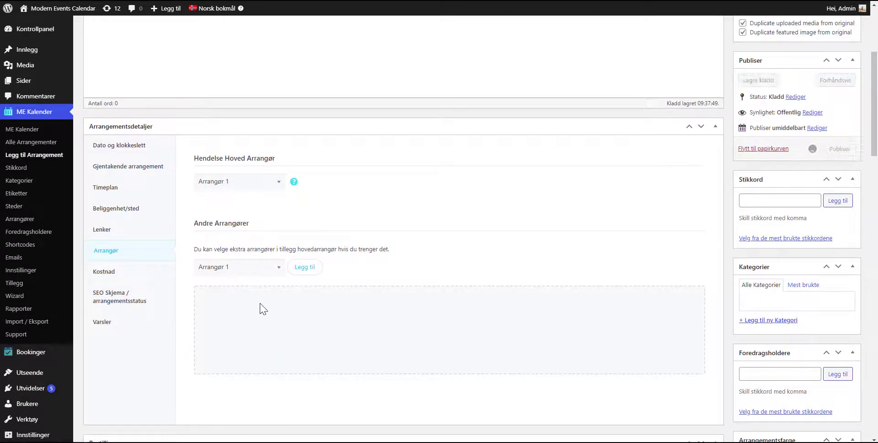
{"action": "scroll", "coordinate": [264, 309], "scroll_direction": "up", "scroll_amount": 4}
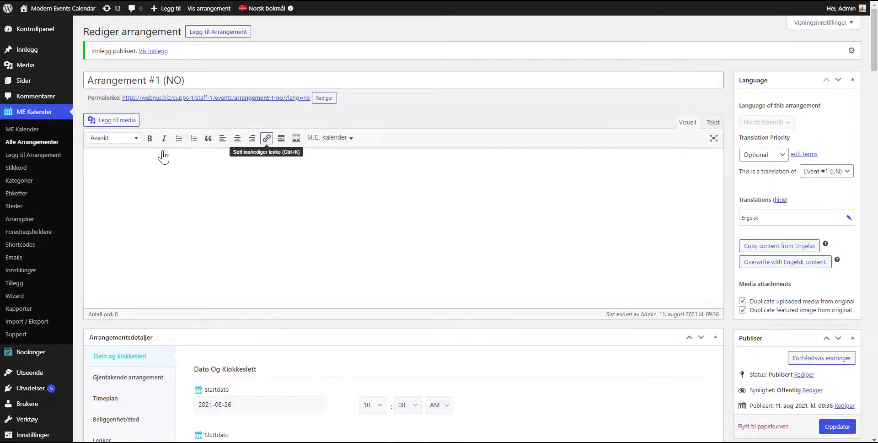
Open the list of all events and show it in all languages to check both versions.
{"action": "left_click", "coordinate": [38, 145]}
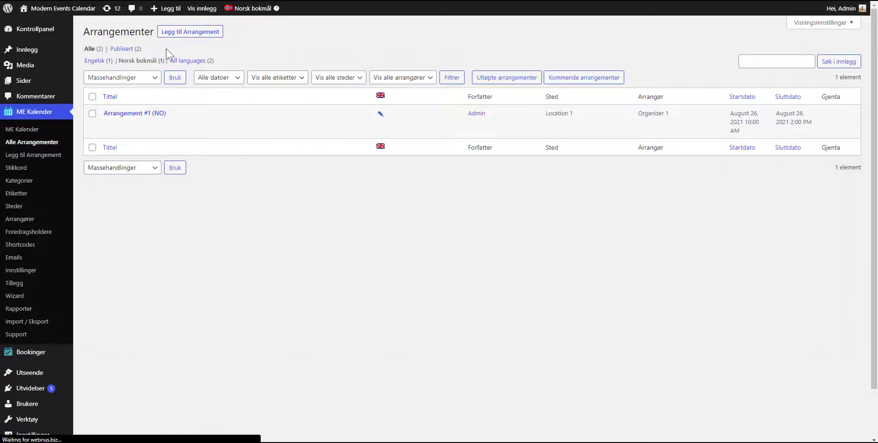
{"action": "mouse_move", "coordinate": [231, 6]}
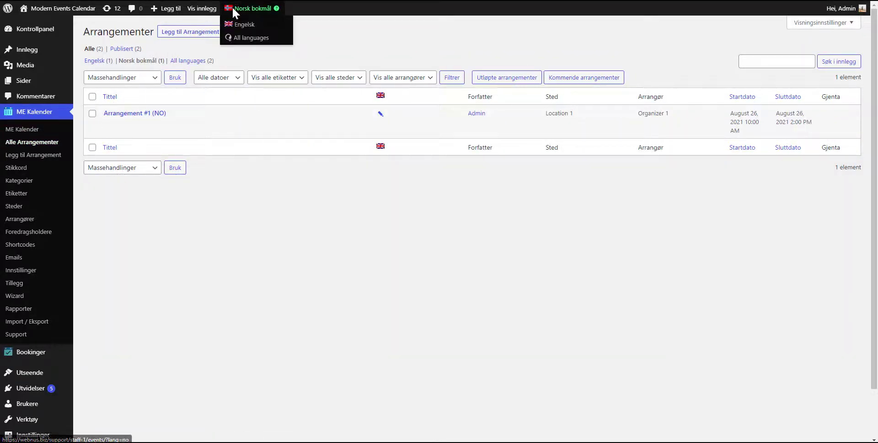
{"action": "left_click", "coordinate": [242, 39]}
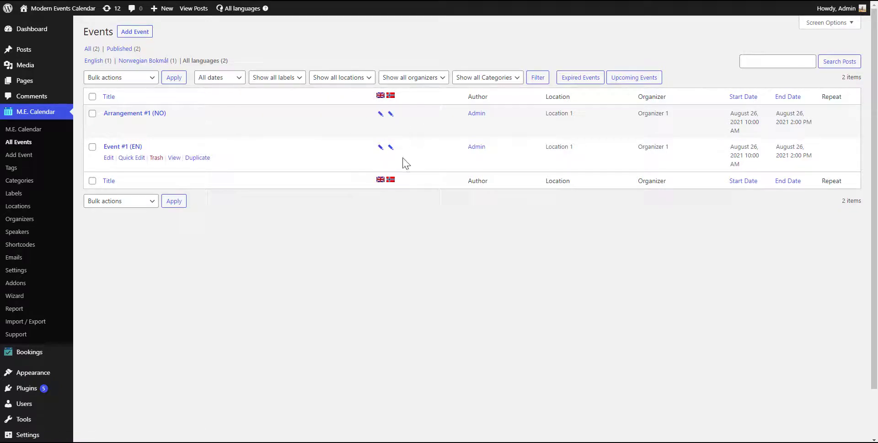
Open the media library and switch it to Norwegian Bokmål to check its images.
{"action": "mouse_move", "coordinate": [19, 65]}
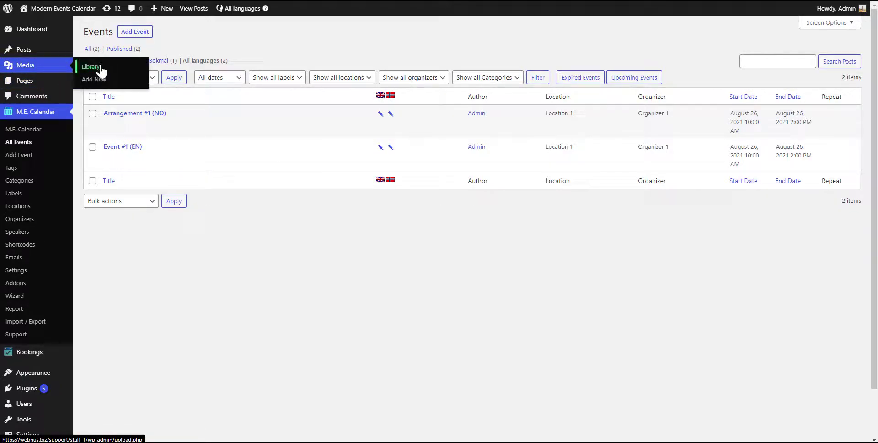
{"action": "left_click", "coordinate": [91, 67]}
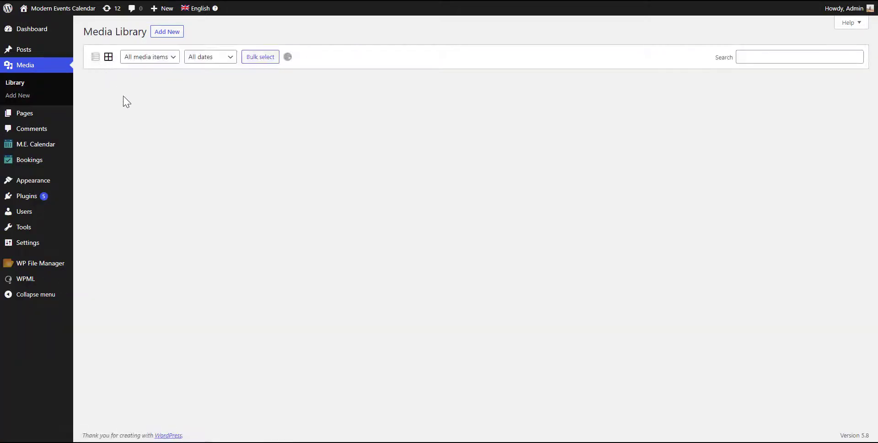
{"action": "mouse_move", "coordinate": [200, 9]}
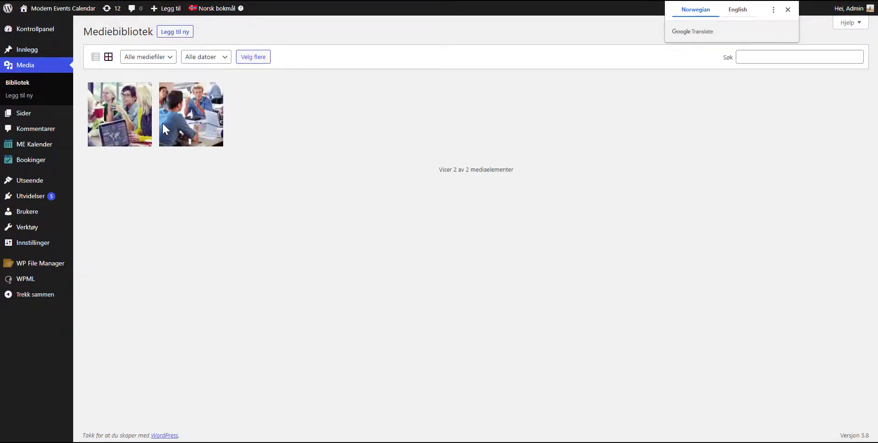
Return to the list of all events and display the entries for all languages.
{"action": "mouse_move", "coordinate": [59, 145]}
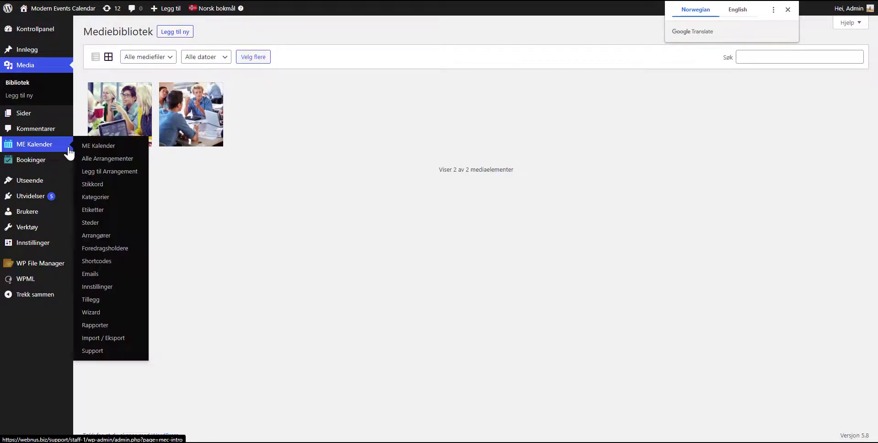
{"action": "left_click", "coordinate": [98, 160]}
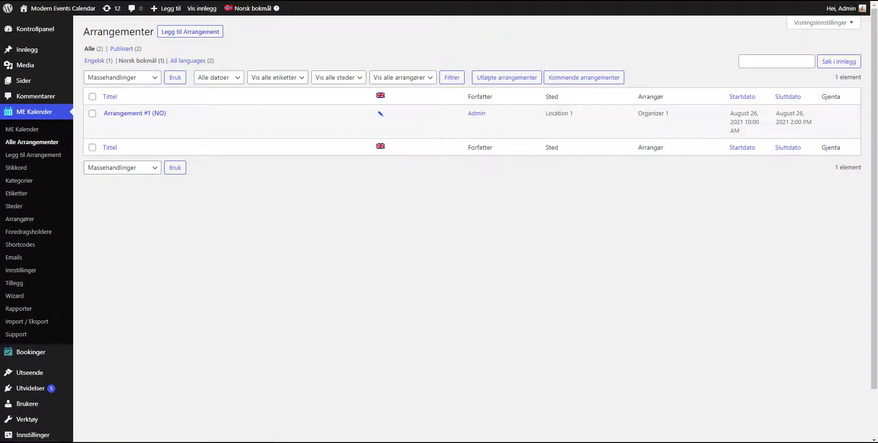
{"action": "mouse_move", "coordinate": [253, 8]}
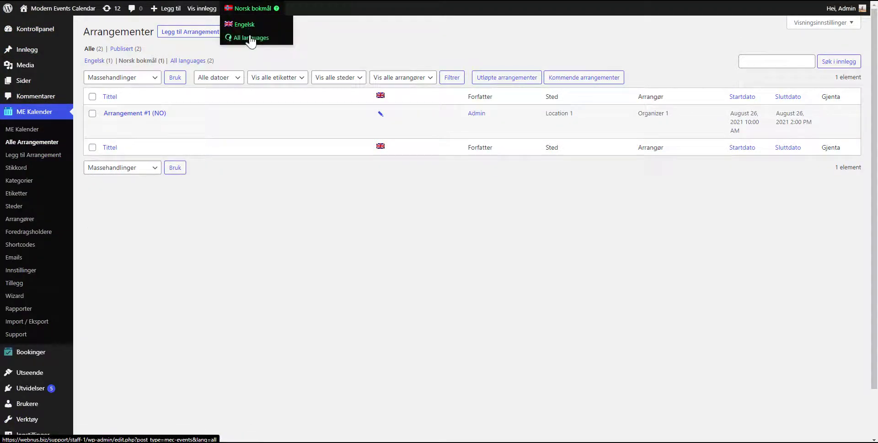
{"action": "left_click", "coordinate": [251, 37]}
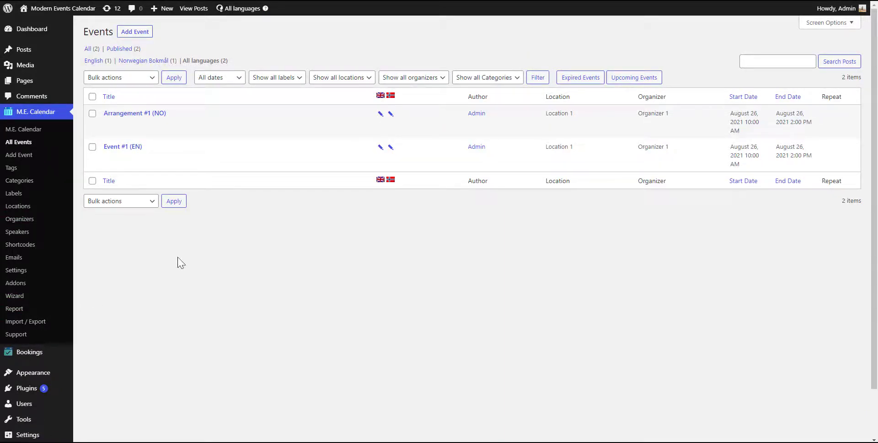
View the public page of Event #1 (EN) and examine its date, time, location and organizer.
{"action": "left_click", "coordinate": [175, 157]}
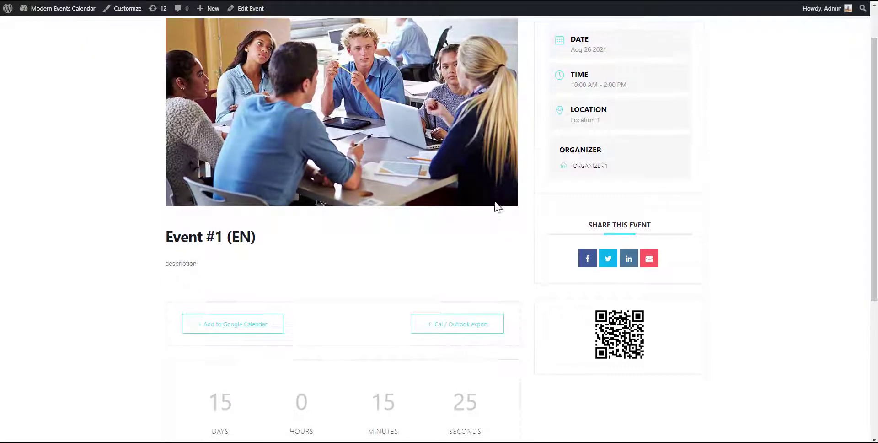
{"action": "scroll", "coordinate": [497, 207], "scroll_direction": "down", "scroll_amount": 5}
{"action": "scroll", "coordinate": [496, 210], "scroll_direction": "up", "scroll_amount": 6}
{"action": "left_click_drag", "start_coordinate": [572, 170], "coordinate": [709, 188]}
{"action": "left_click", "coordinate": [712, 184]}
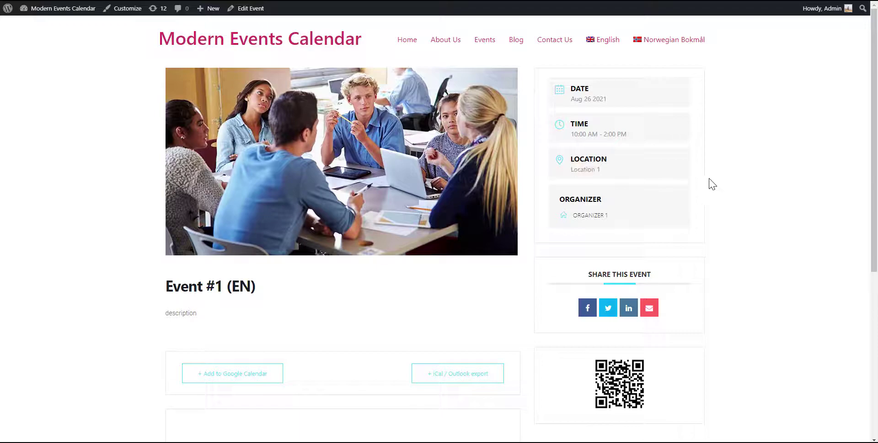
Switch the event's public page to Norwegian Bokmål and examine its translated location.
{"action": "left_click", "coordinate": [657, 46]}
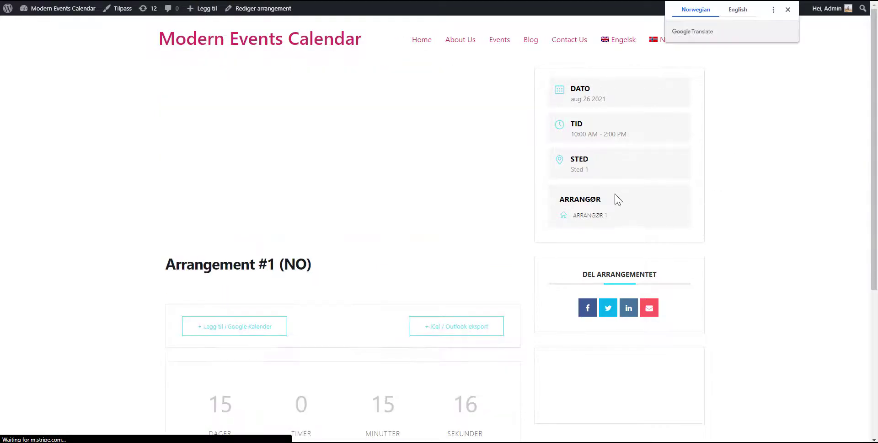
{"action": "double_click", "coordinate": [595, 169]}
{"action": "left_click", "coordinate": [595, 168]}
Reach the English original through the Norwegian event's editor and view its public page in English and Norwegian Bokmål.
{"action": "left_click", "coordinate": [249, 9]}
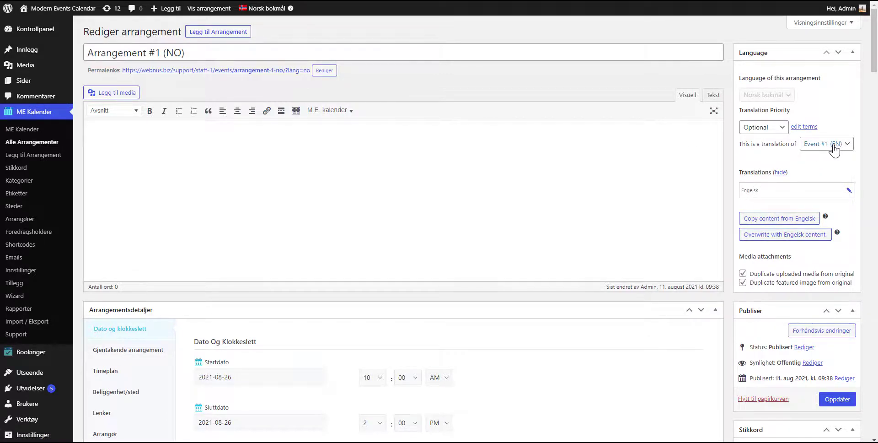
{"action": "left_click", "coordinate": [848, 197]}
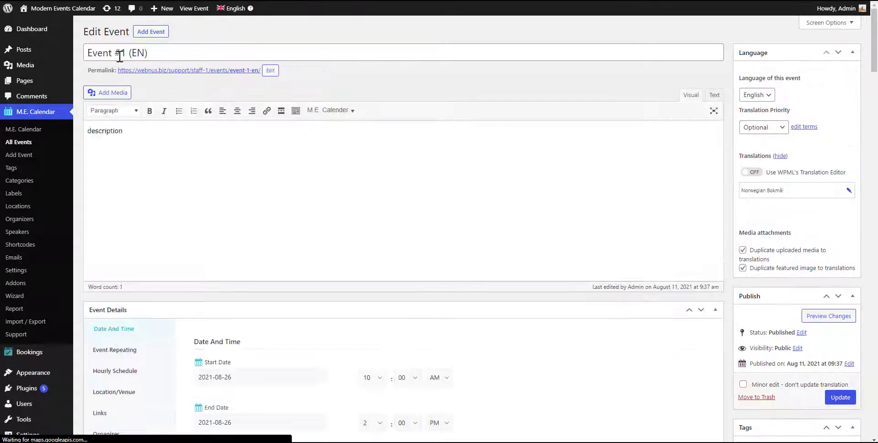
{"action": "left_click", "coordinate": [225, 72]}
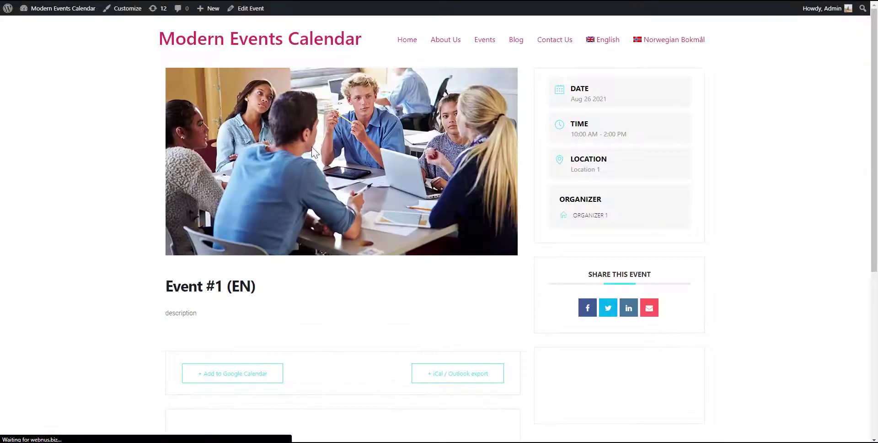
{"action": "left_click", "coordinate": [657, 41]}
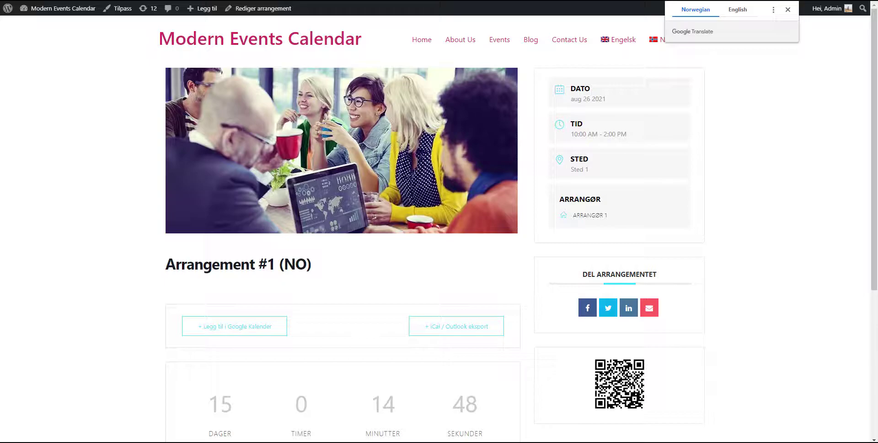